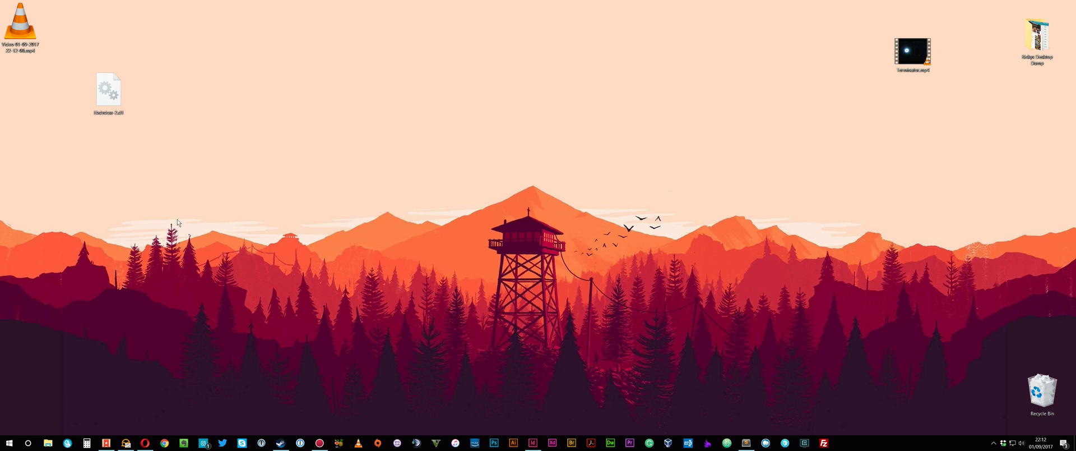
Restore Opera and switch to the tab showing the HandBrake homepage at handbrake.fr
{"action": "left_click", "coordinate": [145, 443]}
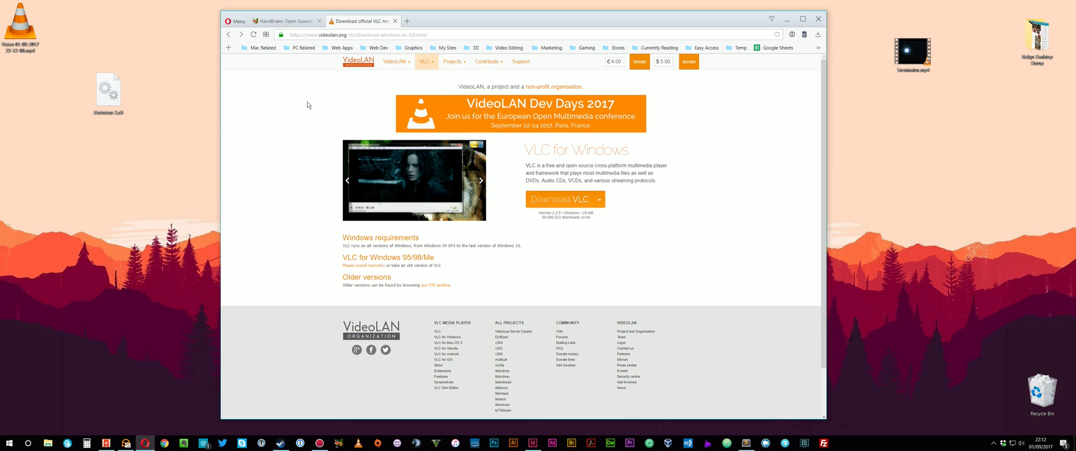
{"action": "left_click", "coordinate": [283, 21]}
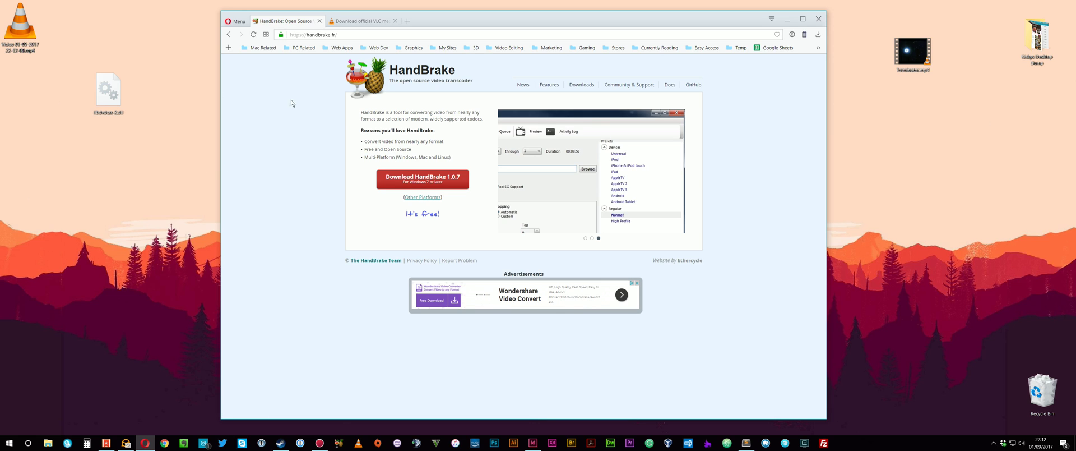
Go from the VLC page through Projects > libdvdcss to the 1.2.12 release folder, then minimize Opera
{"action": "left_click", "coordinate": [356, 22]}
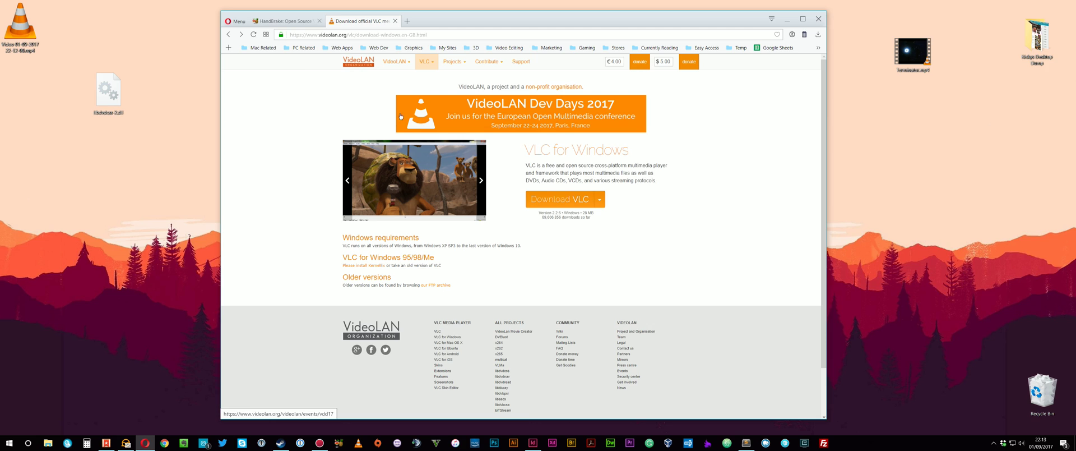
{"action": "mouse_move", "coordinate": [448, 66]}
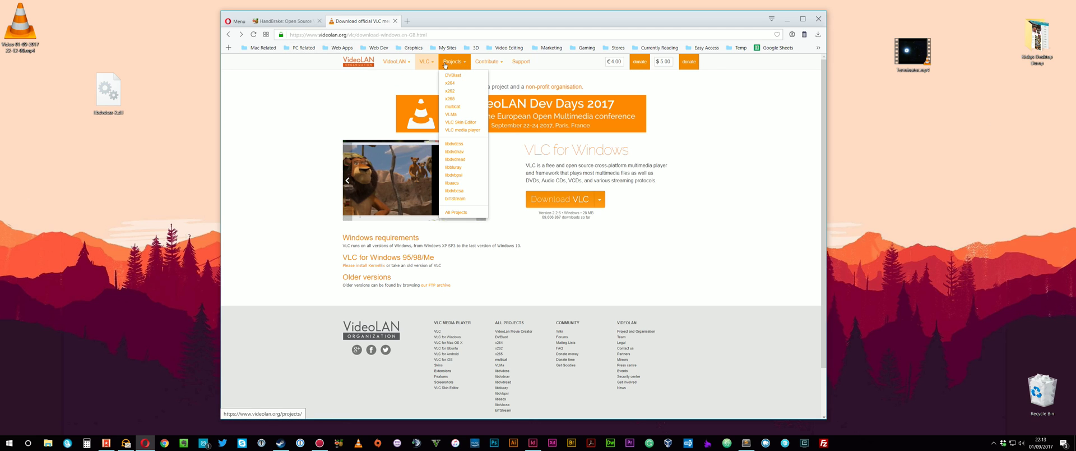
{"action": "left_click", "coordinate": [459, 145]}
{"action": "scroll", "coordinate": [463, 158], "scroll_direction": "down", "scroll_amount": 3}
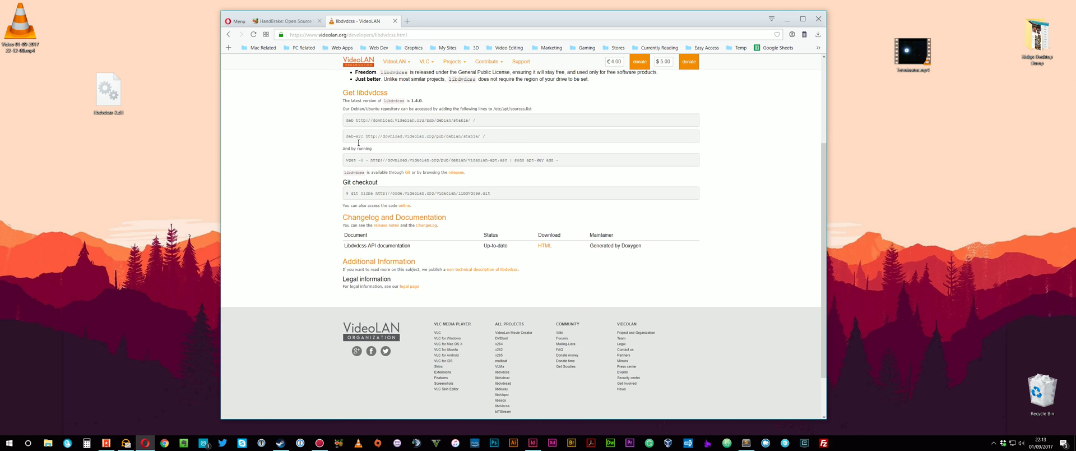
{"action": "left_click", "coordinate": [455, 173]}
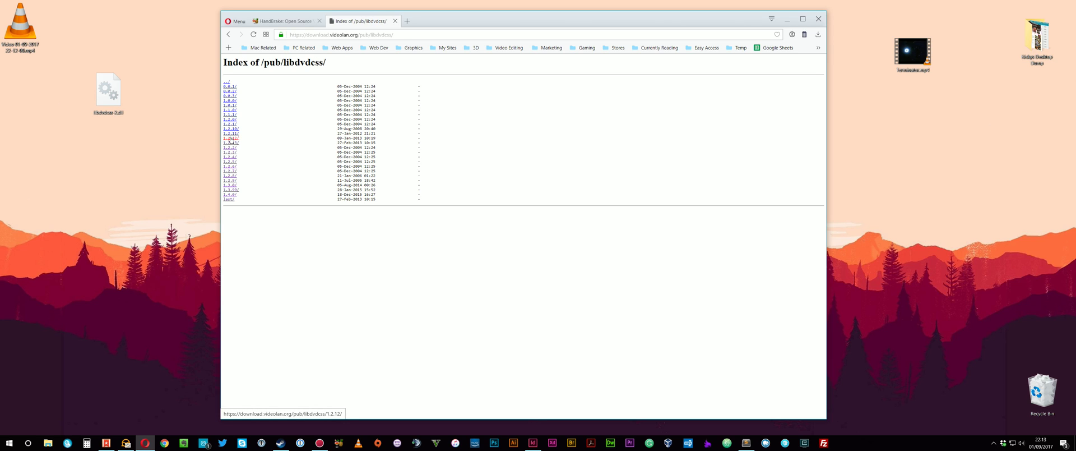
{"action": "left_click", "coordinate": [231, 139]}
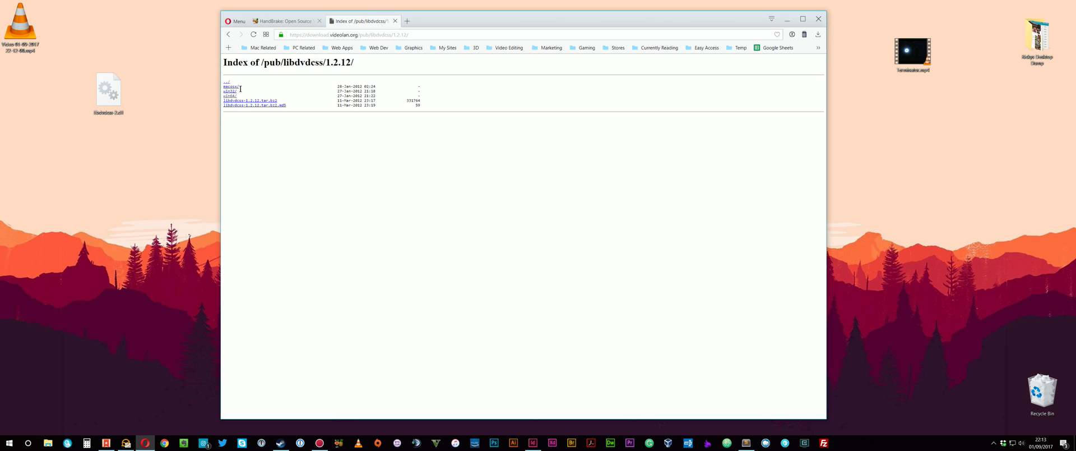
{"action": "left_click", "coordinate": [104, 106]}
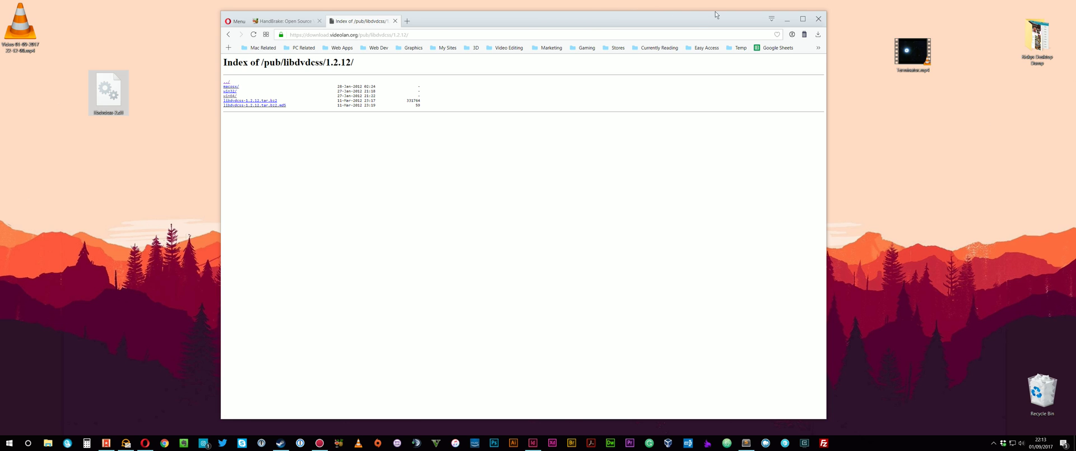
{"action": "left_click", "coordinate": [785, 24]}
{"action": "left_click", "coordinate": [785, 24]}
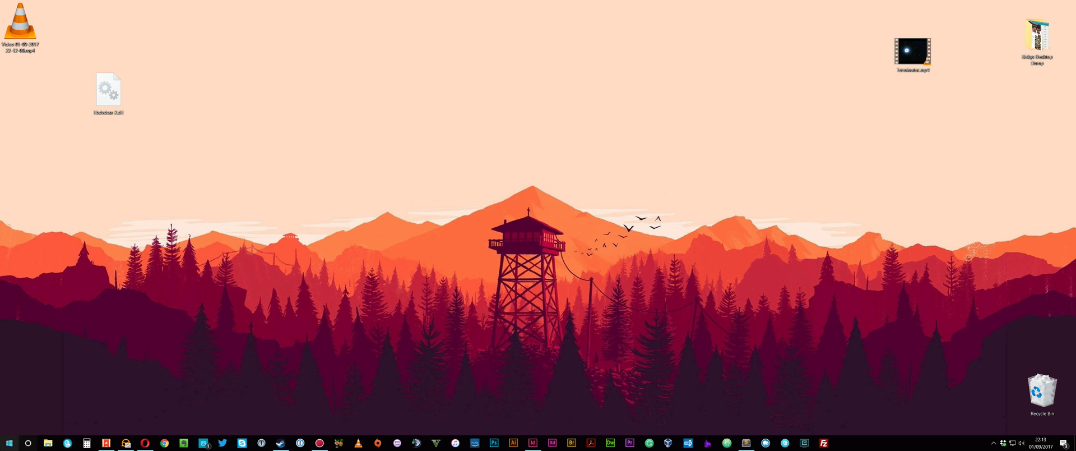
{"action": "right_click", "coordinate": [9, 443]}
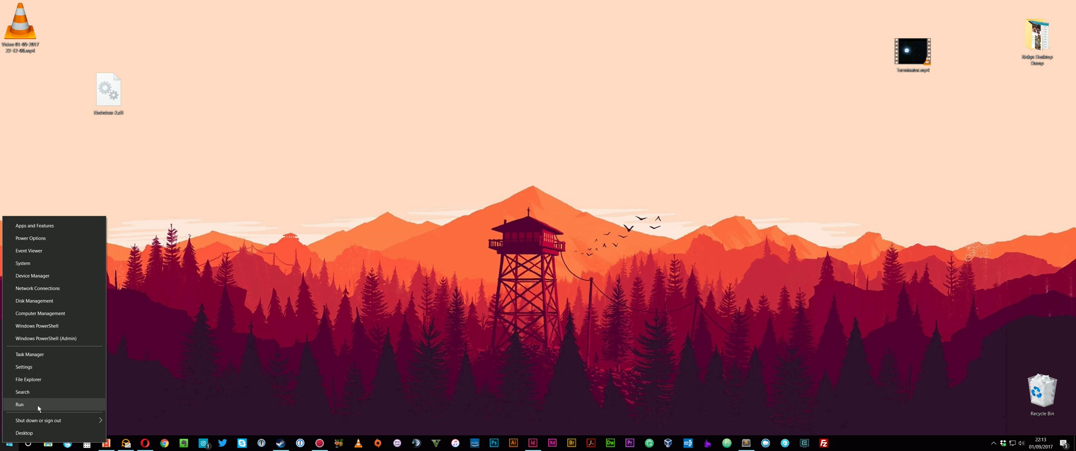
{"action": "left_click", "coordinate": [28, 263]}
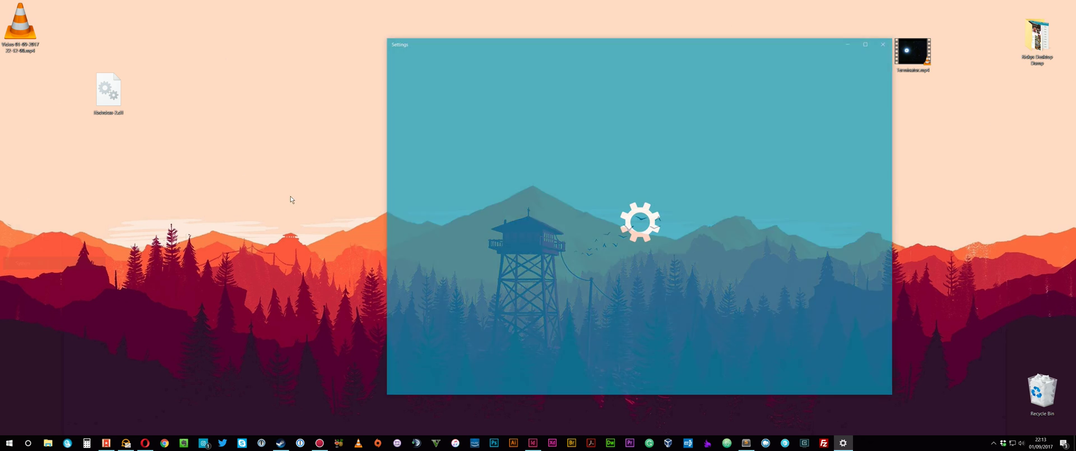
{"action": "left_click_drag", "start_coordinate": [501, 45], "coordinate": [377, 41]}
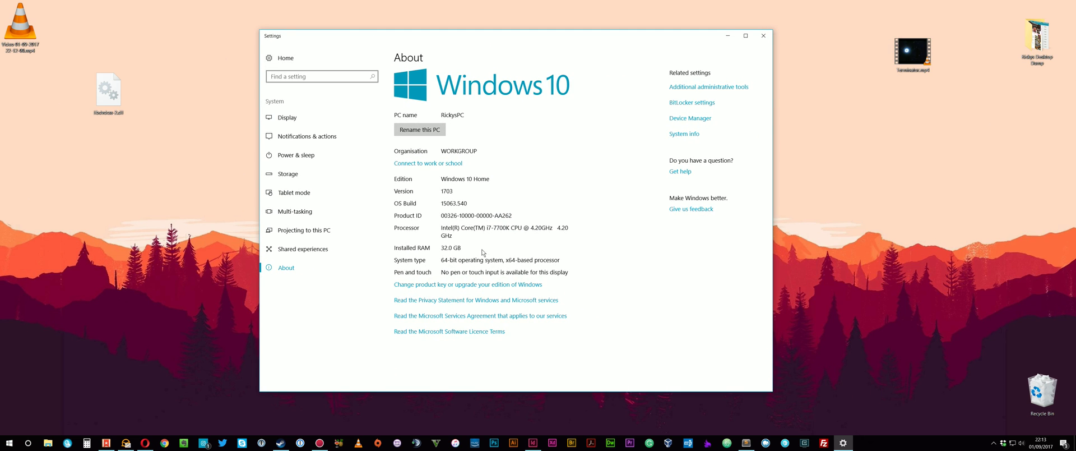
{"action": "left_click", "coordinate": [763, 35]}
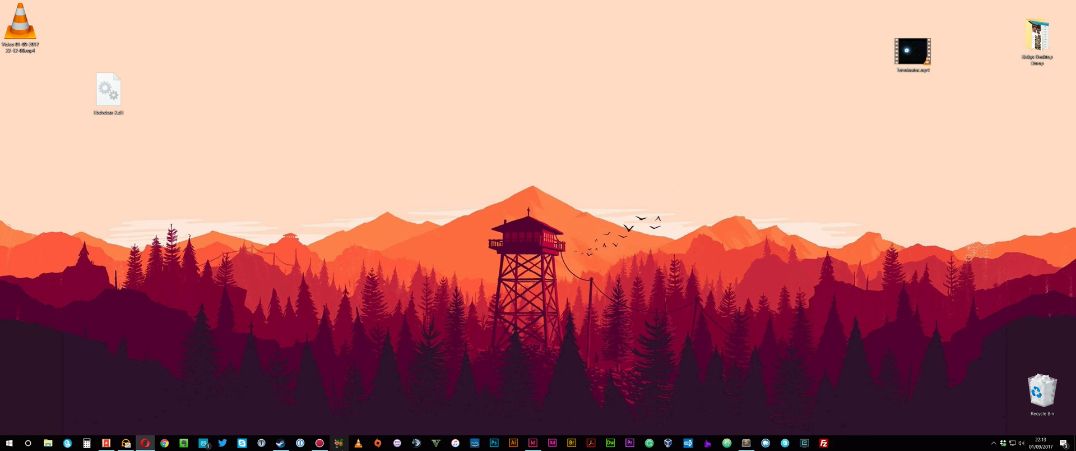
{"action": "left_click", "coordinate": [145, 443]}
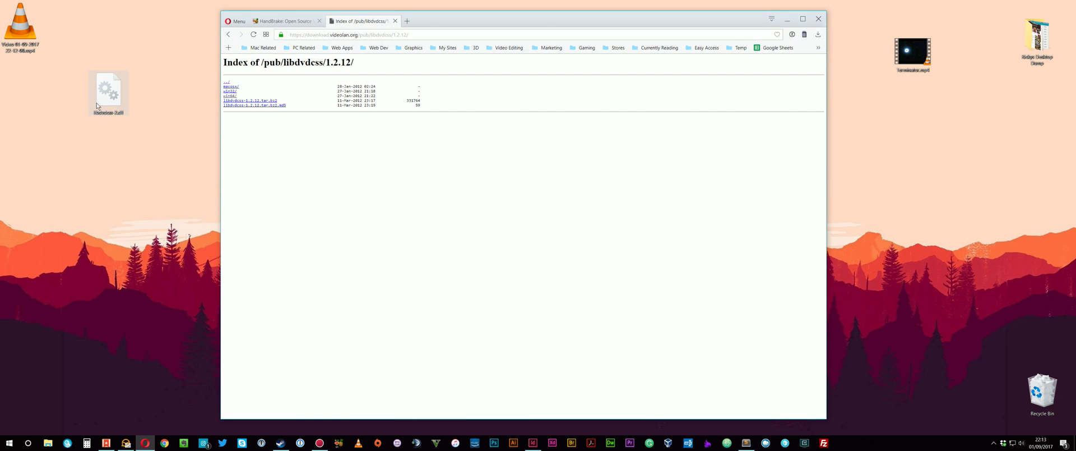
{"action": "left_click", "coordinate": [102, 100]}
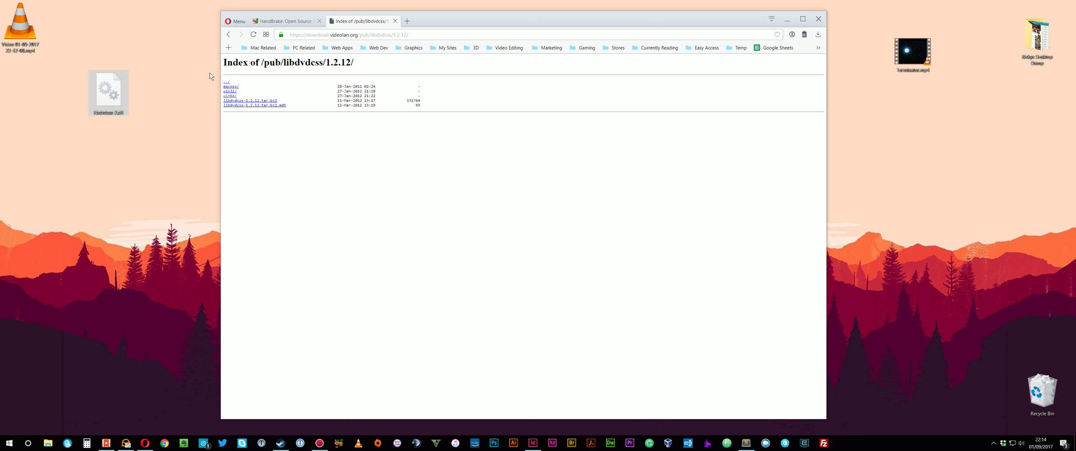
{"action": "left_click", "coordinate": [787, 20]}
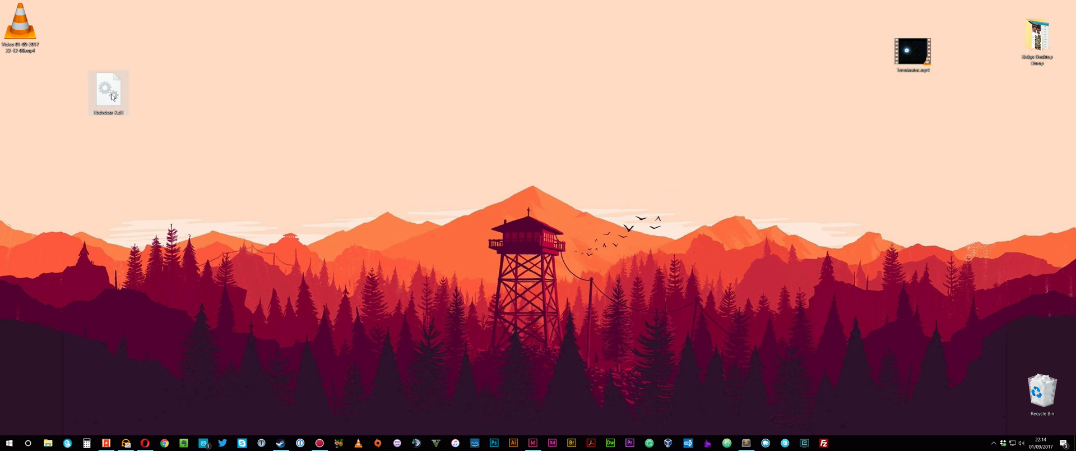
{"action": "left_click", "coordinate": [170, 186]}
In File Explorer, browse to the HandBrake folder in Program Files on Applications (D:)
{"action": "left_click", "coordinate": [48, 444]}
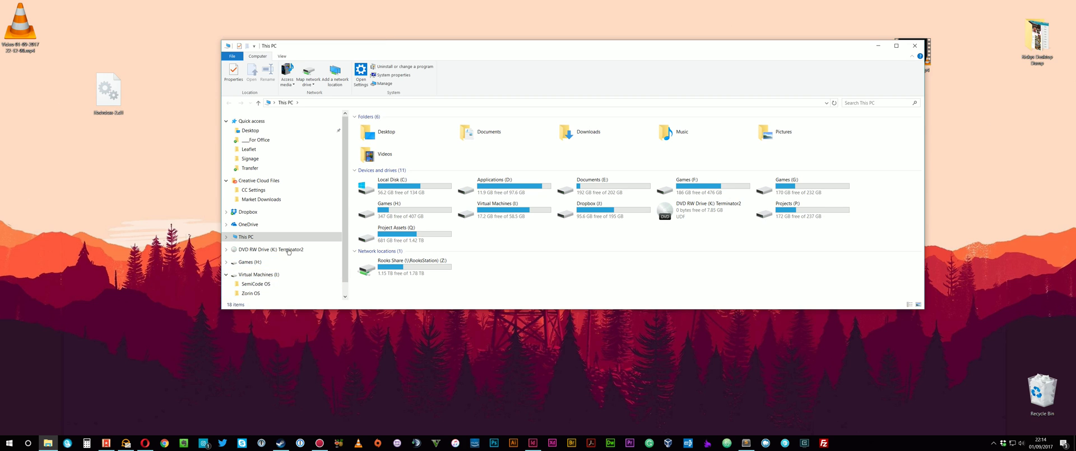
{"action": "double_click", "coordinate": [414, 184]}
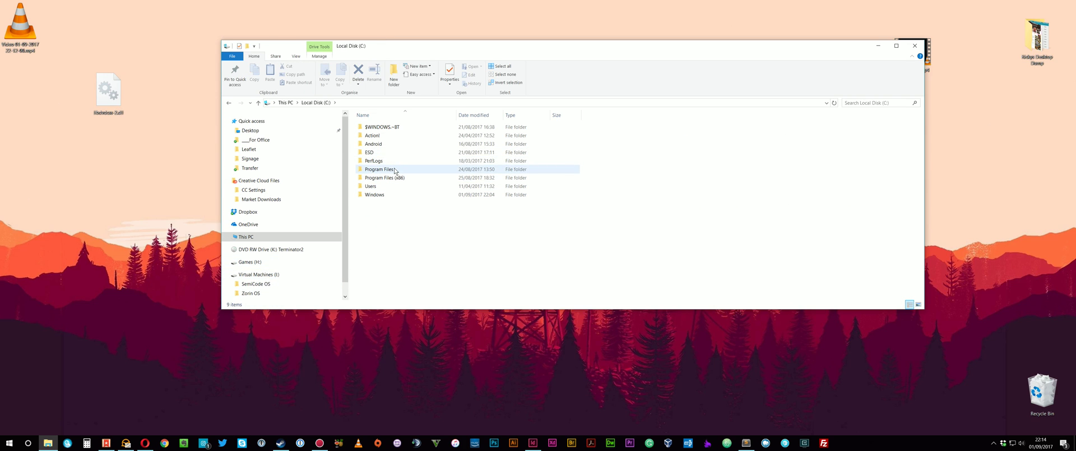
{"action": "double_click", "coordinate": [386, 170]}
{"action": "left_click", "coordinate": [263, 236]}
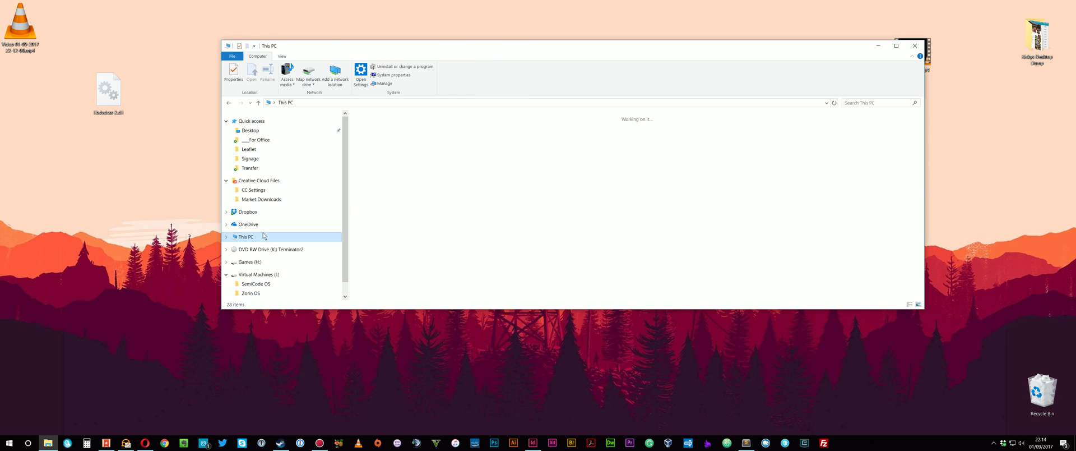
{"action": "double_click", "coordinate": [506, 183]}
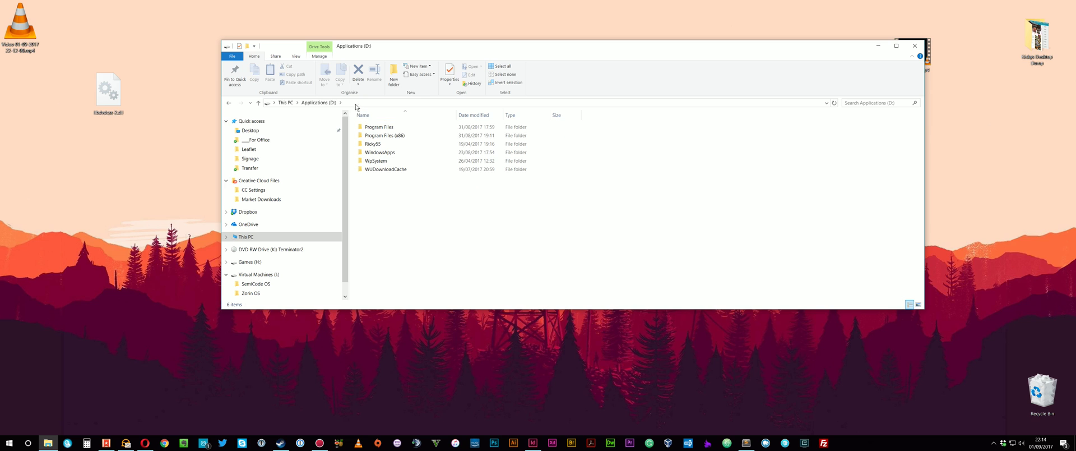
{"action": "left_click", "coordinate": [394, 127]}
{"action": "double_click", "coordinate": [394, 128]}
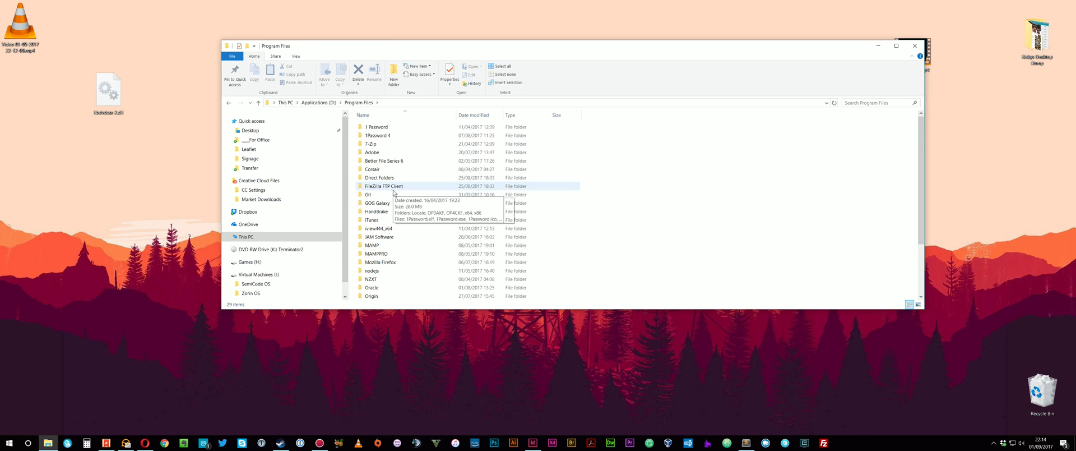
{"action": "double_click", "coordinate": [390, 213]}
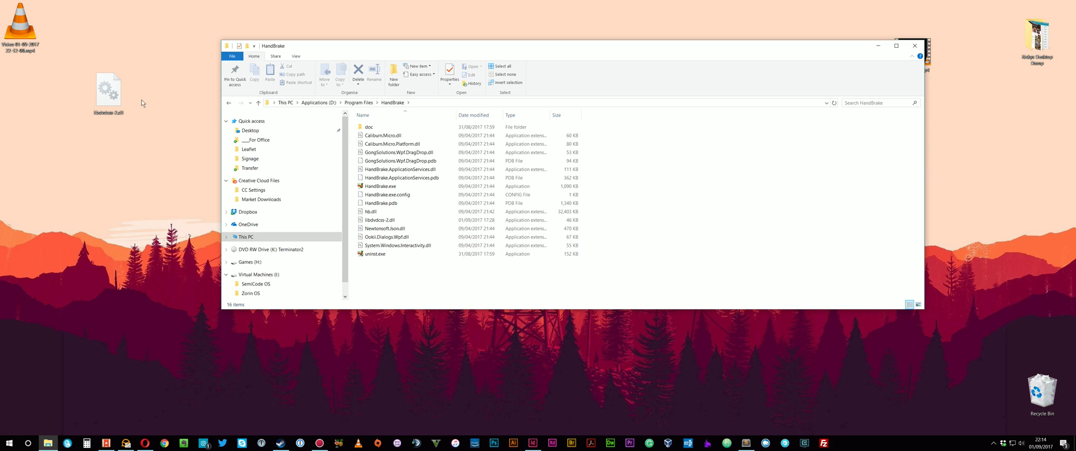
Copy libdvdcss-2.dll from the desktop into the HandBrake folder and close the window
{"action": "left_click", "coordinate": [112, 93]}
{"action": "right_click", "coordinate": [113, 92]}
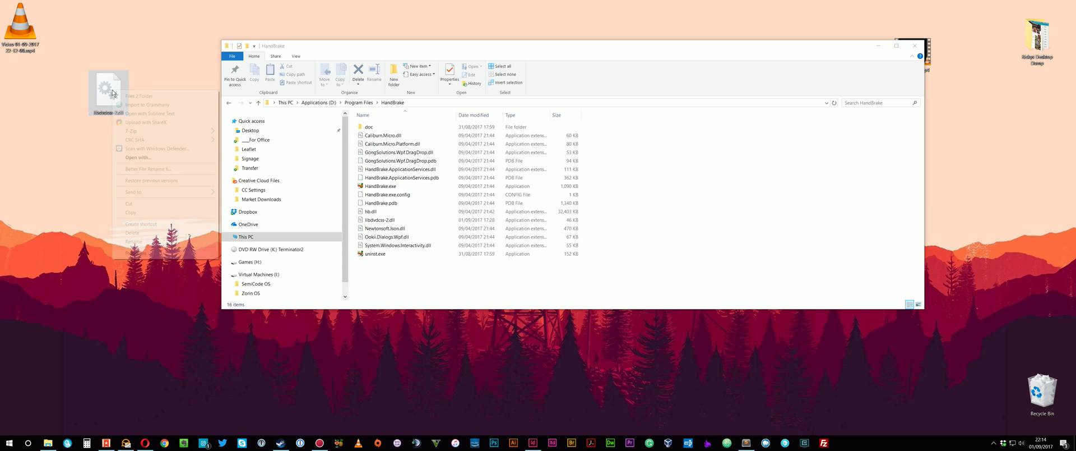
{"action": "left_click", "coordinate": [150, 212]}
{"action": "left_click", "coordinate": [391, 220]}
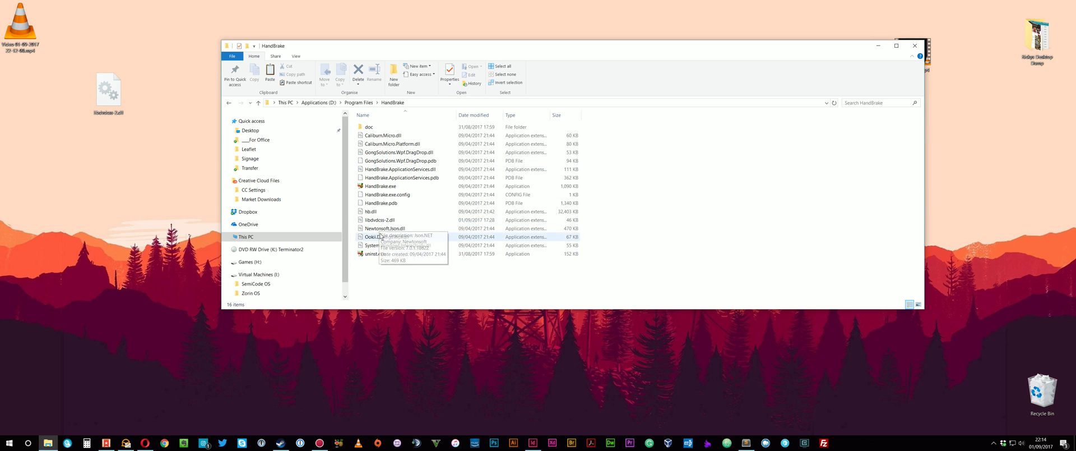
{"action": "left_click", "coordinate": [374, 222]}
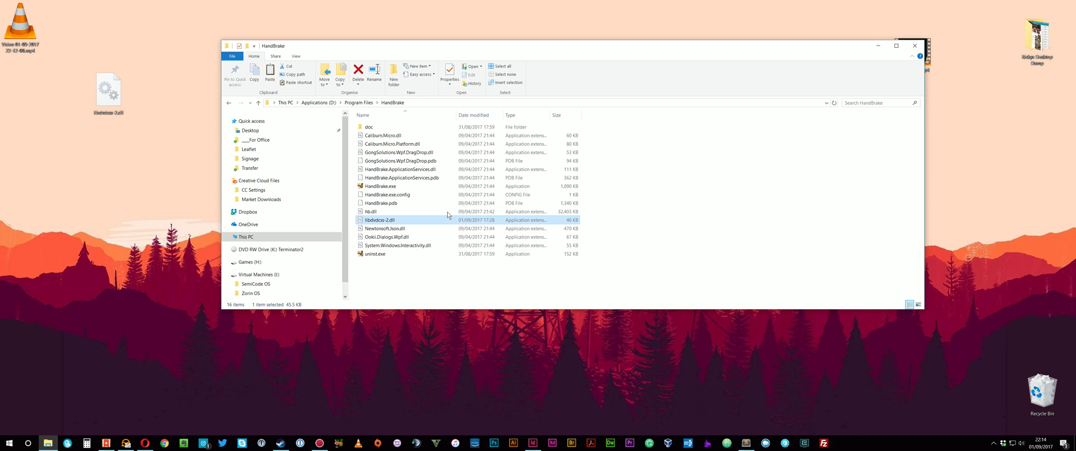
{"action": "left_click", "coordinate": [913, 45]}
Launch HandBrake, move its window up and left, and cancel the Source Selection panel
{"action": "left_click", "coordinate": [338, 443]}
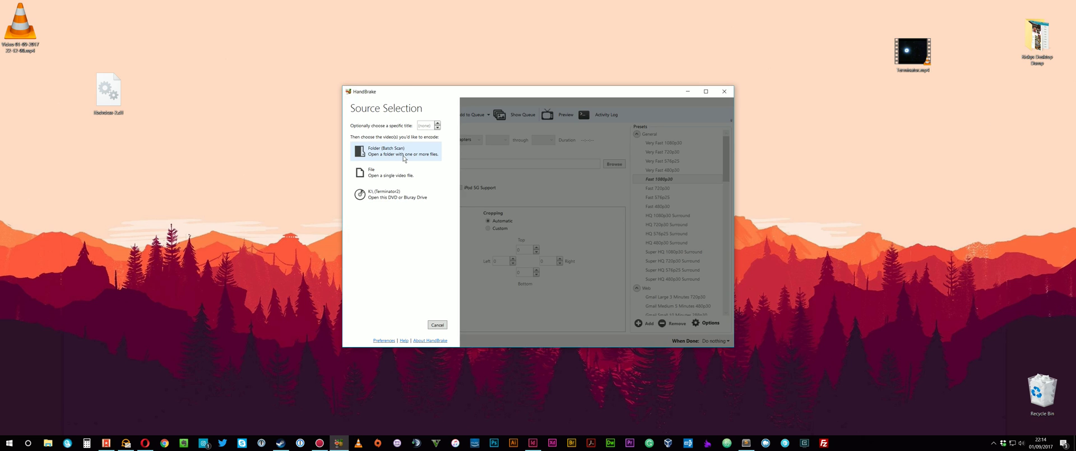
{"action": "left_click_drag", "start_coordinate": [431, 93], "coordinate": [383, 62]}
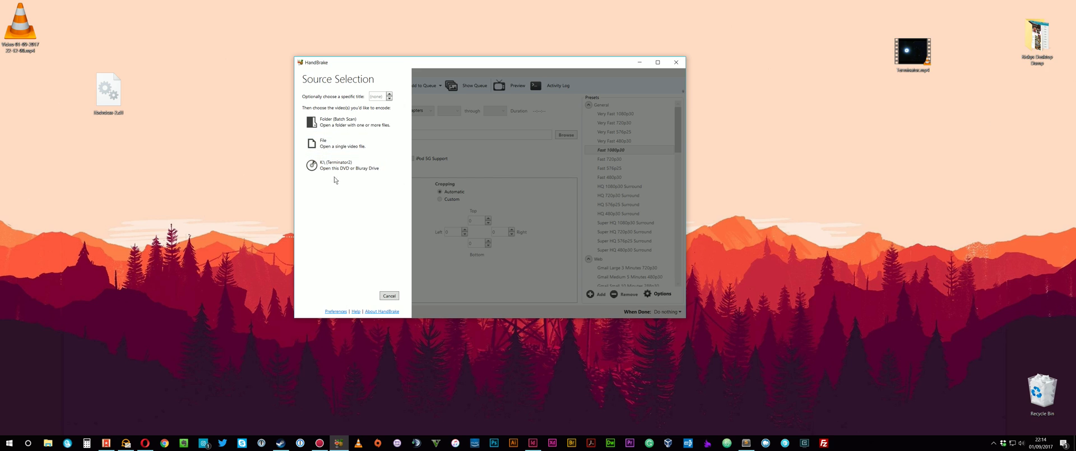
{"action": "left_click", "coordinate": [389, 296]}
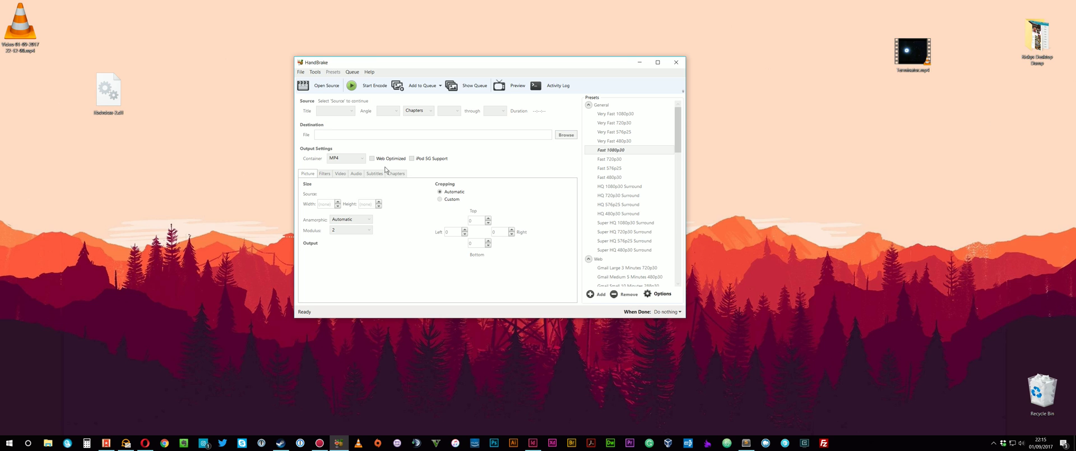
Close HandBrake, drag Terminator.mp4 beside the other desktop files, and restore the Action! recorder
{"action": "left_click", "coordinate": [676, 62]}
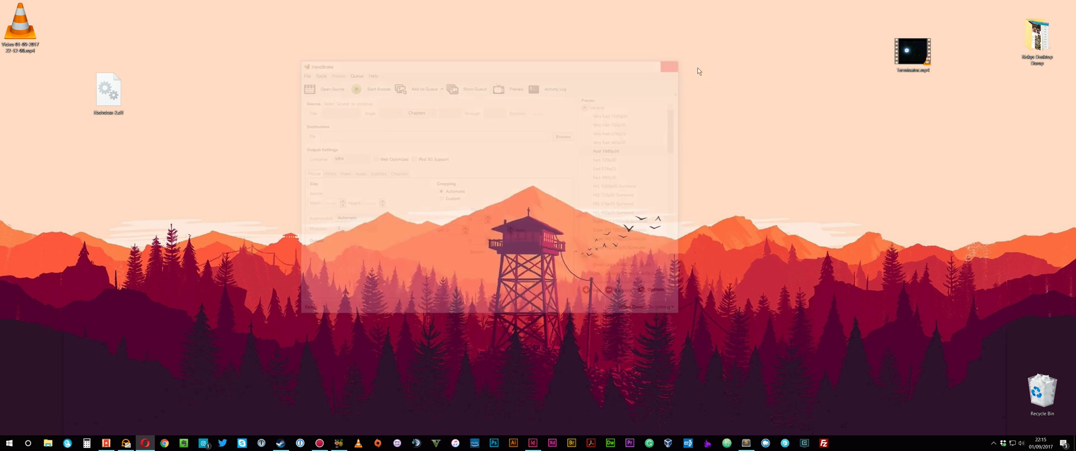
{"action": "left_click_drag", "start_coordinate": [912, 70], "coordinate": [307, 100]}
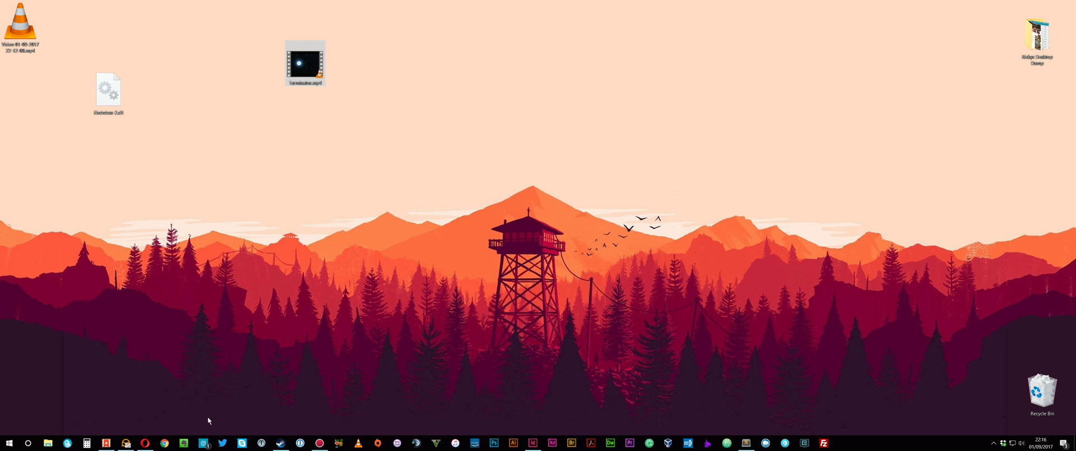
{"action": "mouse_move", "coordinate": [319, 446]}
{"action": "left_click", "coordinate": [320, 444]}
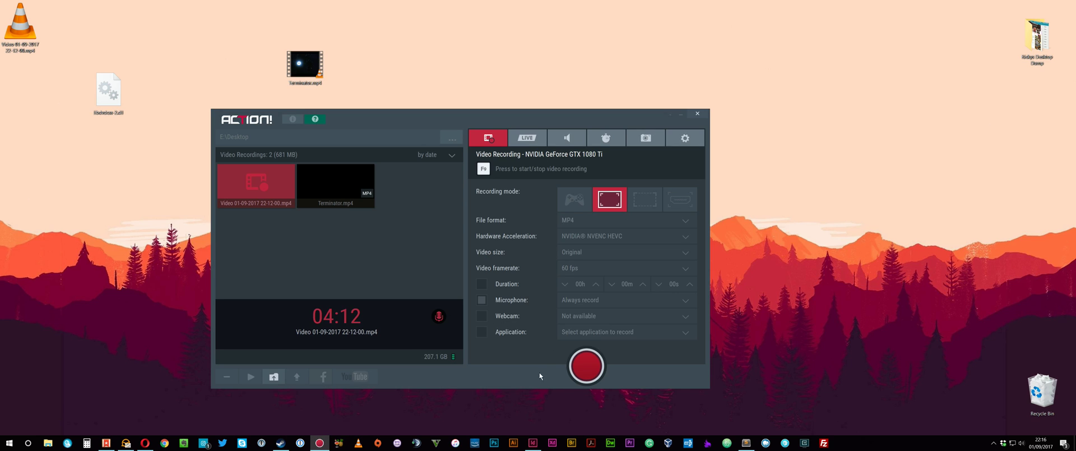